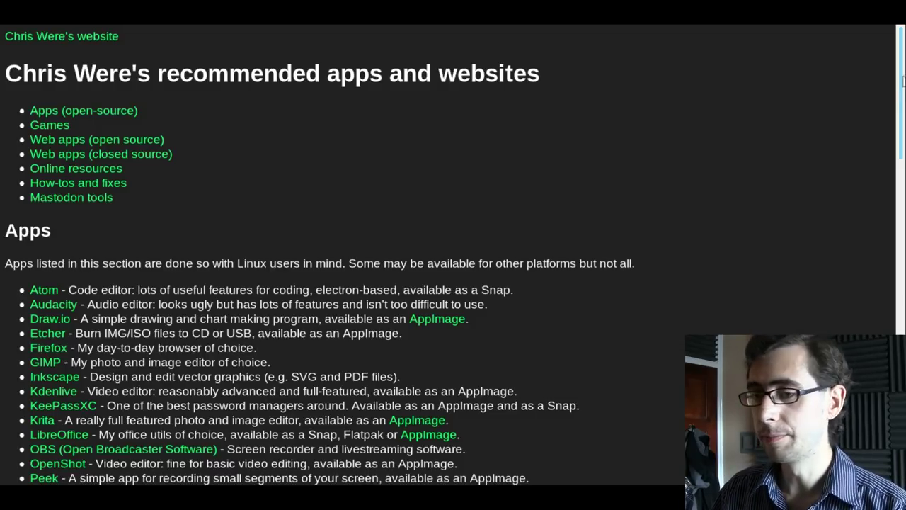
- Jump to the 'Web apps (closed source)' section of the Neocities recommendations page
left_click_drag(902, 89, 895, 65)
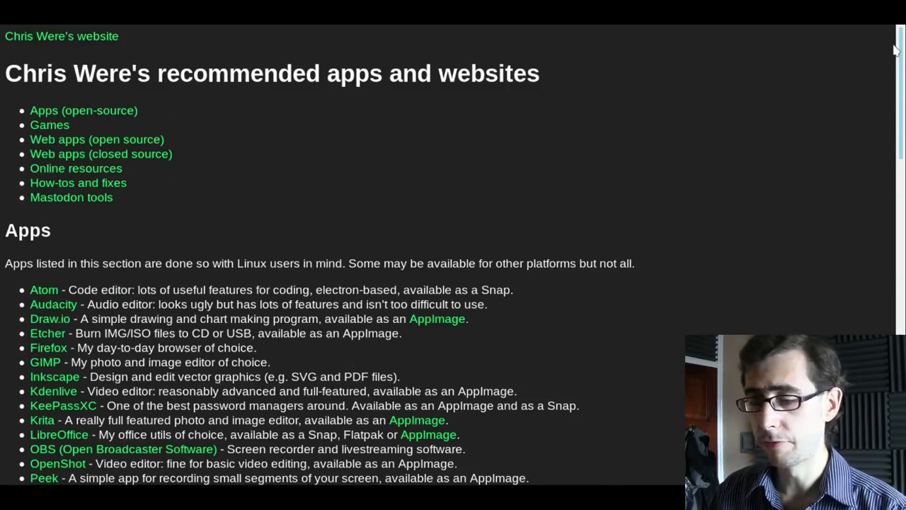
left_click(95, 156)
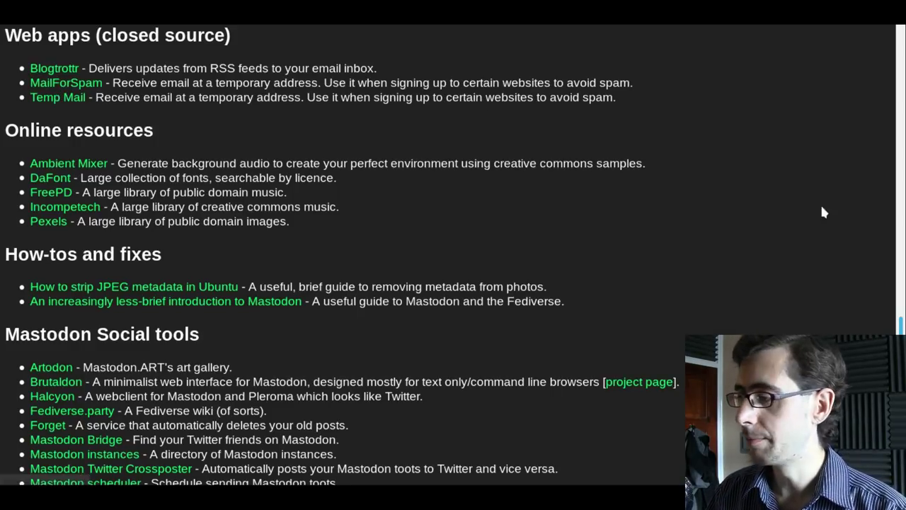
- Return to the top of the recommendations page and bring up the Piskel forest-scene tab
scroll(823, 212, "up", 5)
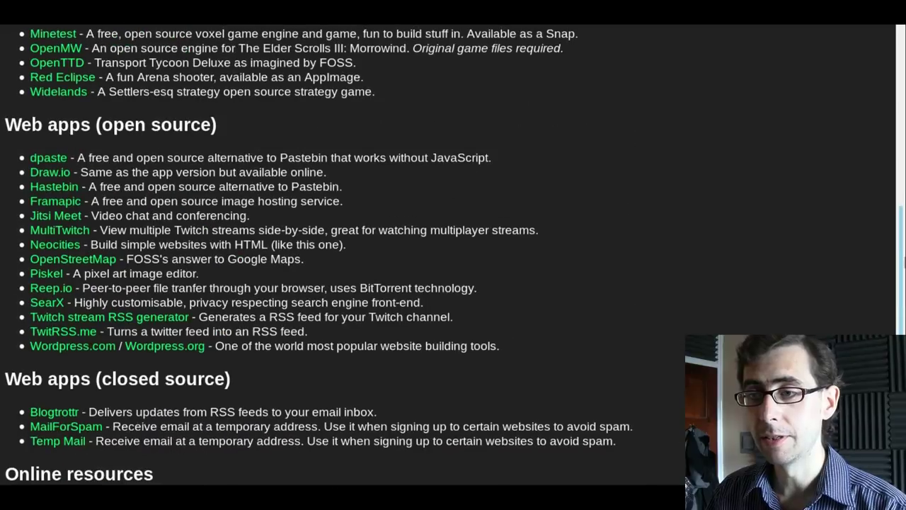
scroll(340, 255, "up", 8)
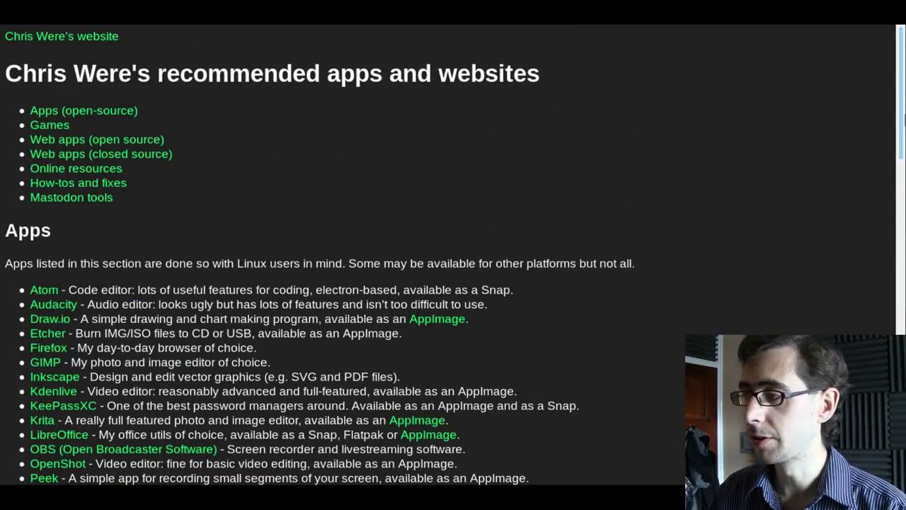
scroll(900, 82, "down", 1)
scroll(900, 82, "up", 1)
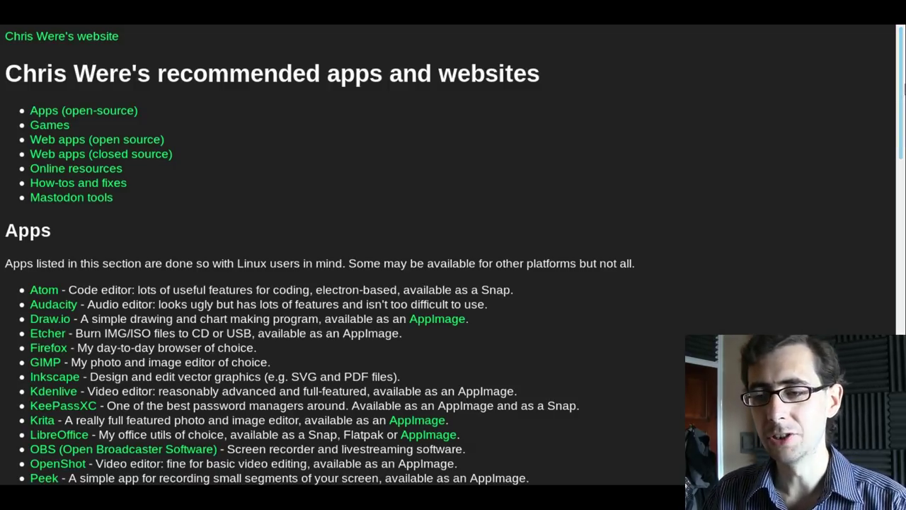
left_click_drag(903, 85, 903, 113)
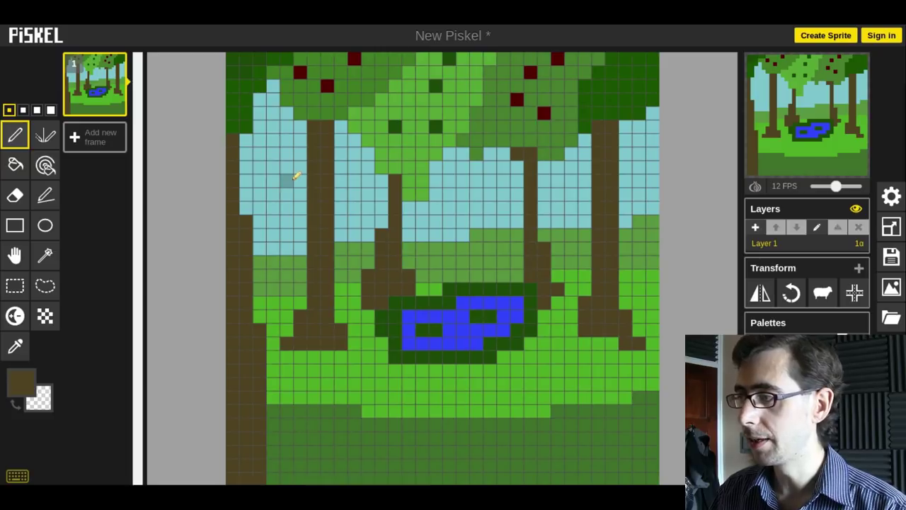
- In the Grid settings, turn Enable grid off and then back on
left_click(893, 196)
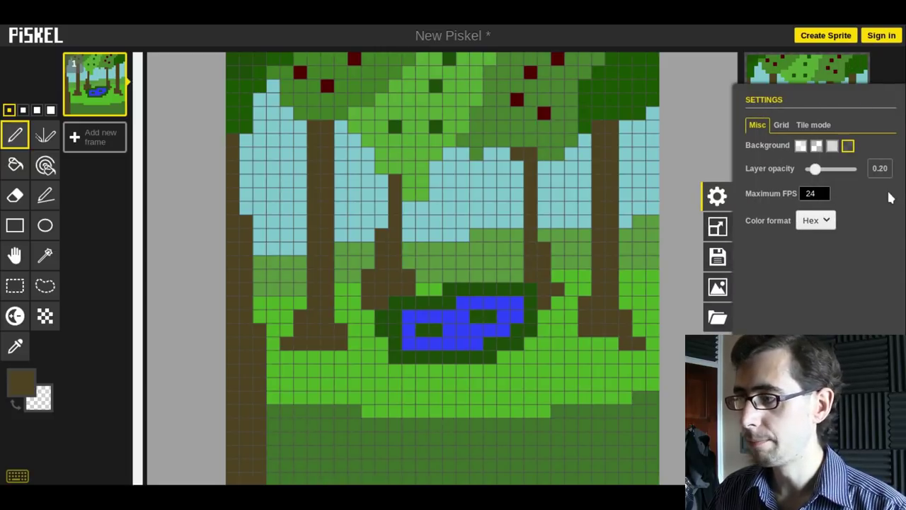
left_click(781, 125)
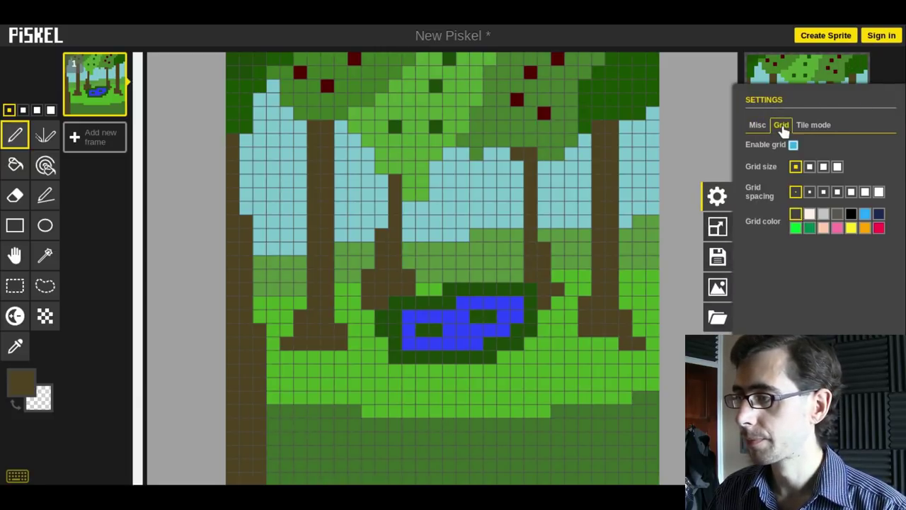
left_click(793, 145)
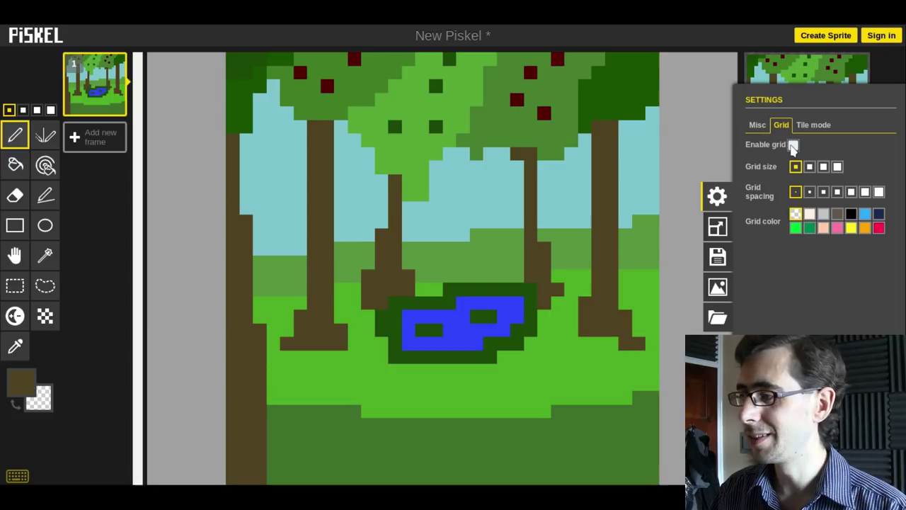
left_click(793, 145)
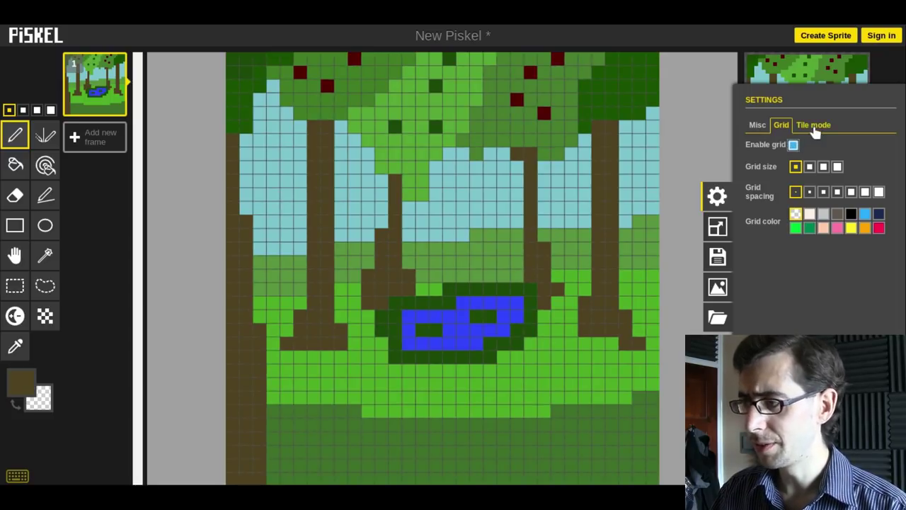
- Review the Tile mode and general settings, then show the 32 × 32 px Resize panel
left_click(814, 125)
left_click(757, 125)
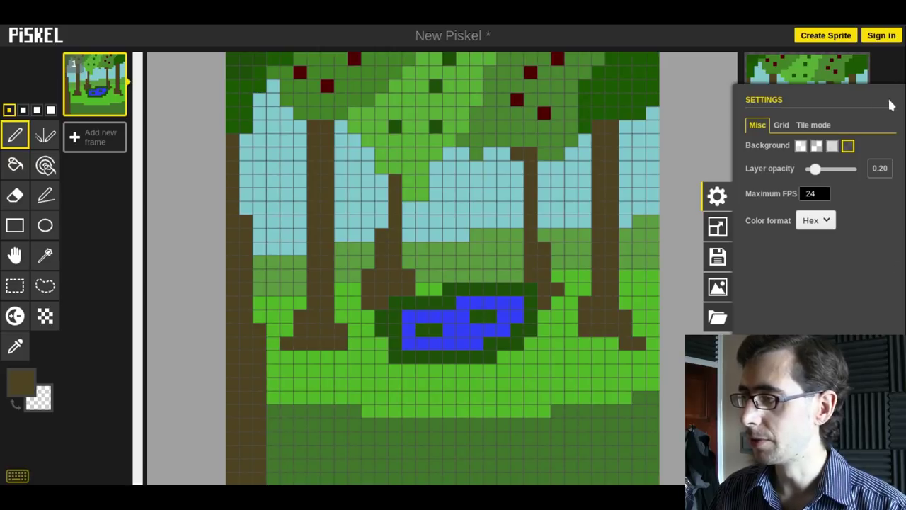
left_click(895, 70)
left_click(717, 196)
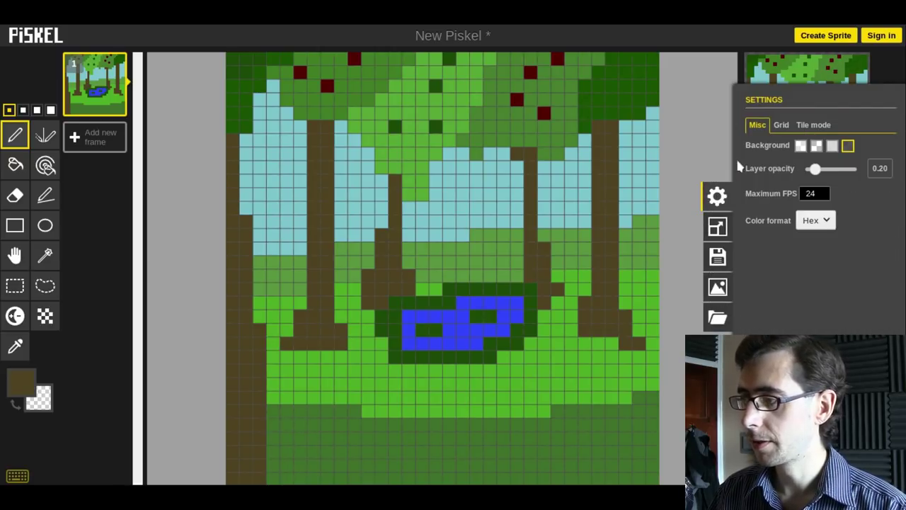
left_click(719, 230)
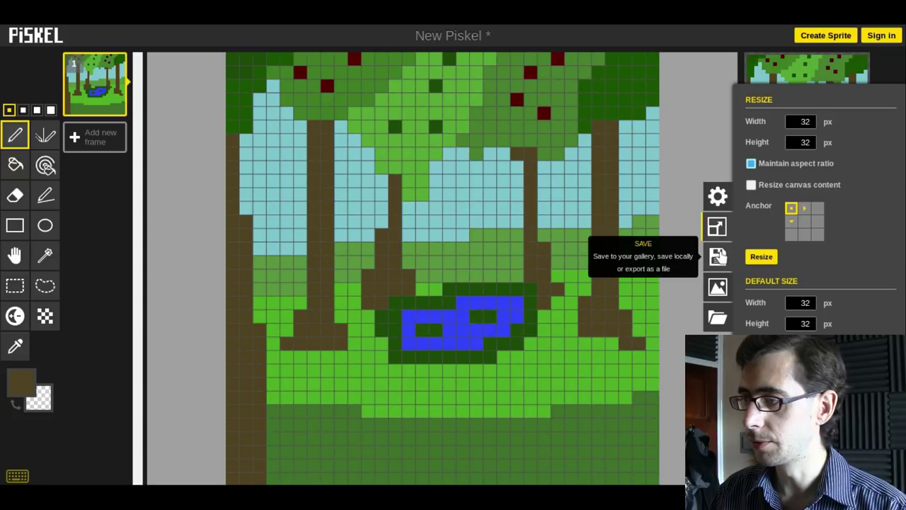
- Download the forest sprite as a .piskel file and close the save panel
left_click(718, 261)
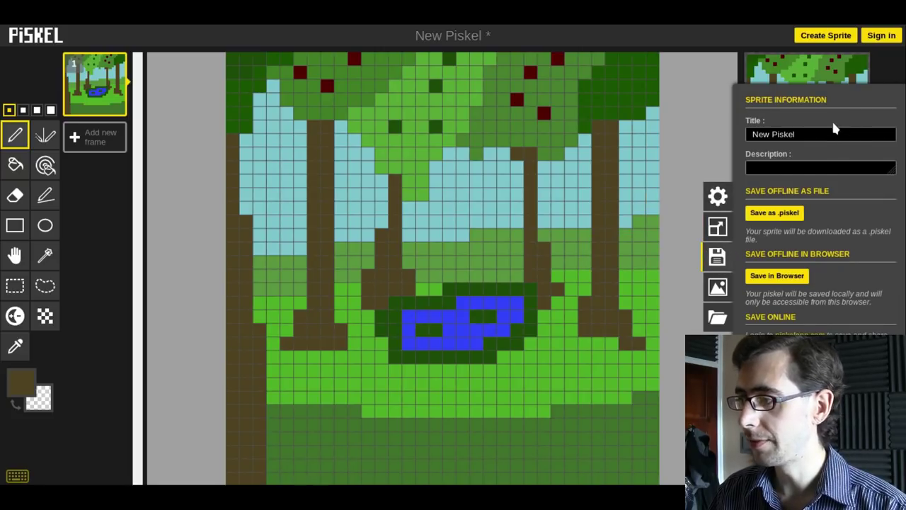
left_click(779, 212)
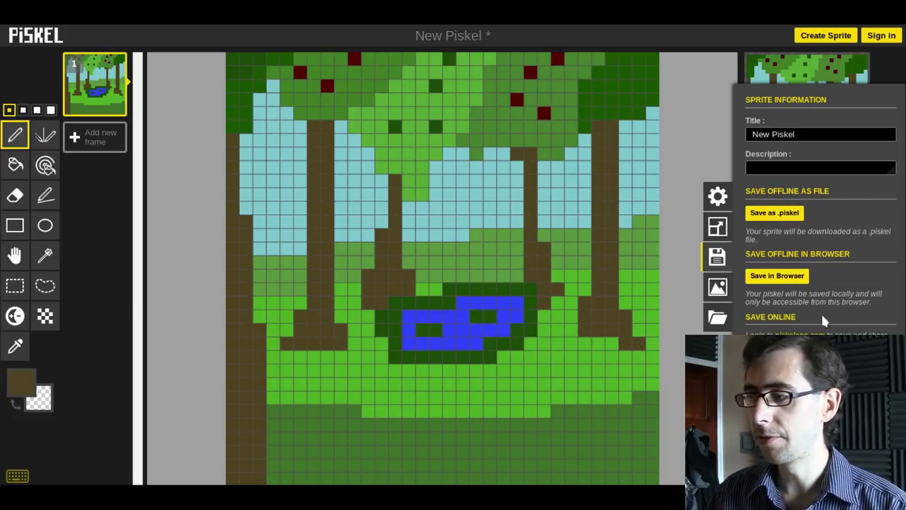
left_click(678, 76)
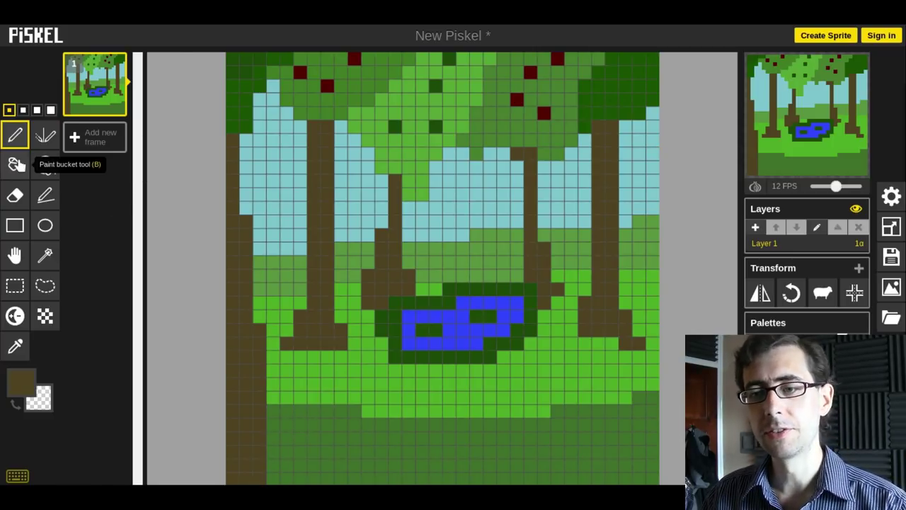
- Erase a hole over the left light-blue sky and tree trunk
left_click(45, 255)
left_click(278, 177)
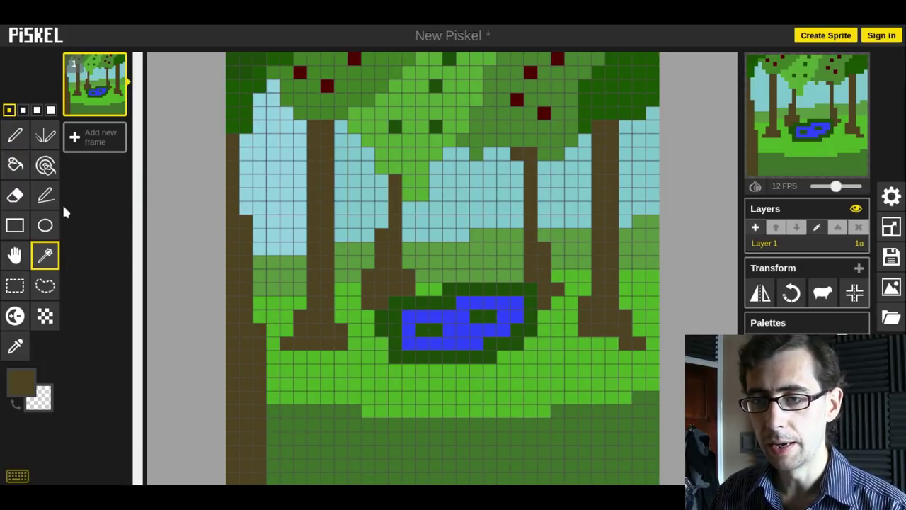
left_click(15, 195)
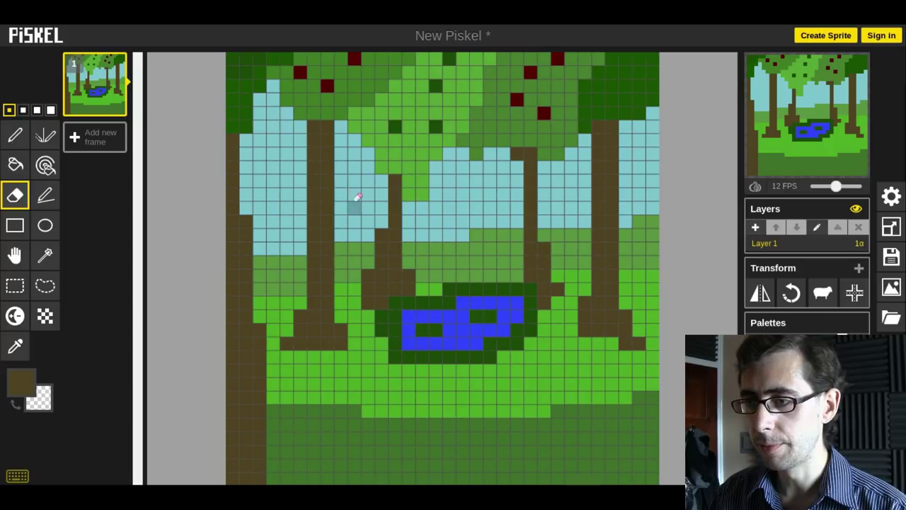
mouse_move(357, 198)
left_mouse_down()
mouse_move(343, 178)
mouse_move(404, 185)
mouse_move(351, 193)
mouse_move(347, 172)
mouse_move(313, 201)
mouse_move(336, 198)
mouse_move(305, 210)
mouse_move(368, 186)
left_mouse_up()
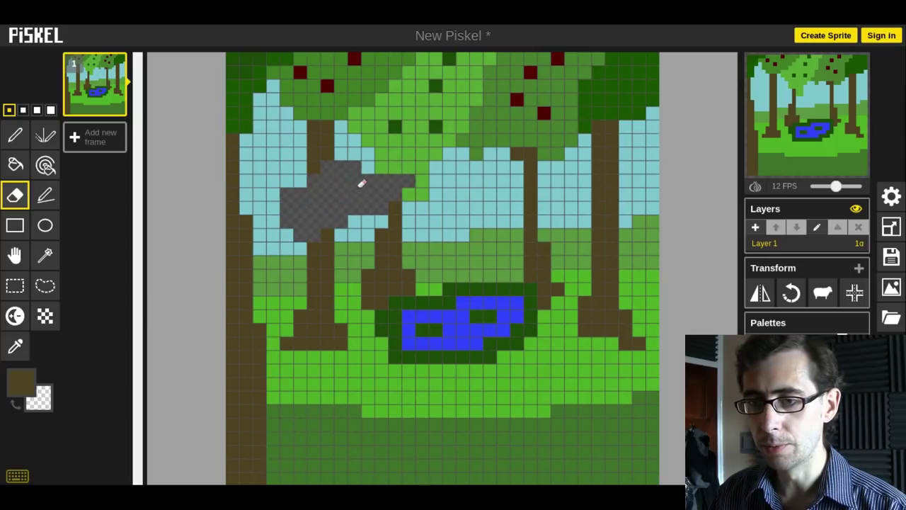
- Paint a size-2 navy (#110632) pen band across the middle of the scene
left_click(18, 141)
left_click(11, 382)
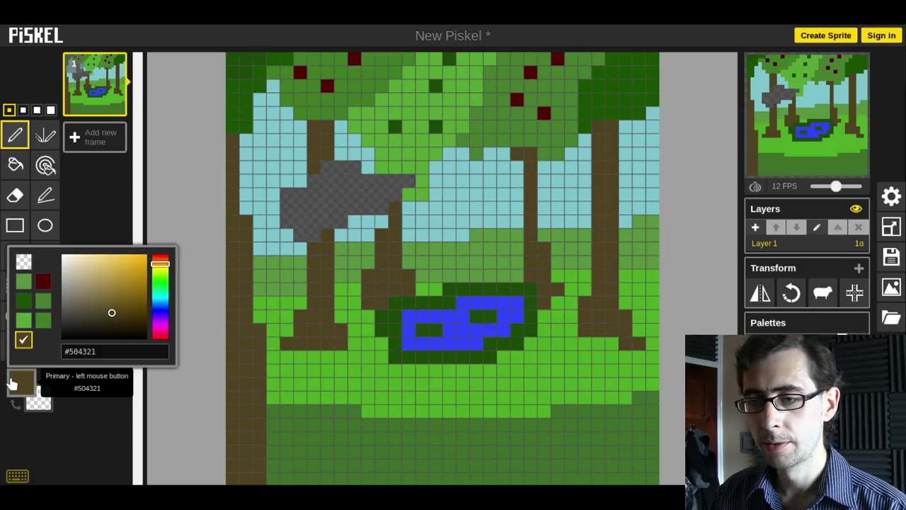
left_click(135, 322)
left_click(158, 318)
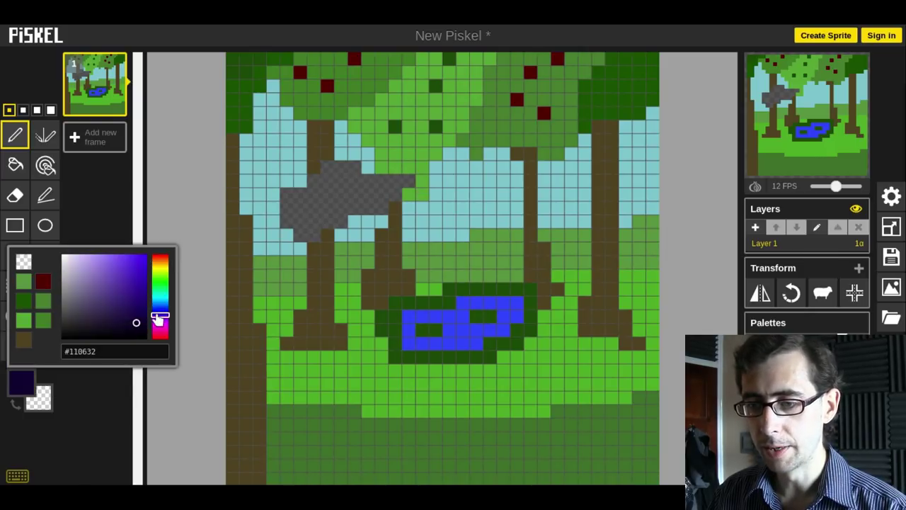
left_click(23, 110)
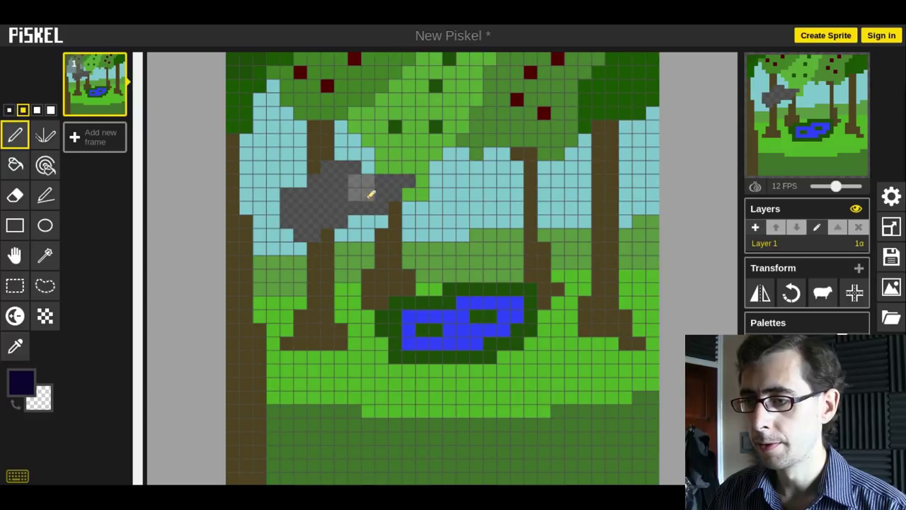
mouse_move(248, 225)
left_mouse_down()
mouse_move(305, 253)
mouse_move(449, 222)
mouse_move(457, 210)
mouse_move(540, 261)
mouse_move(639, 254)
mouse_move(605, 271)
mouse_move(453, 219)
mouse_move(634, 272)
mouse_move(651, 253)
left_mouse_up()
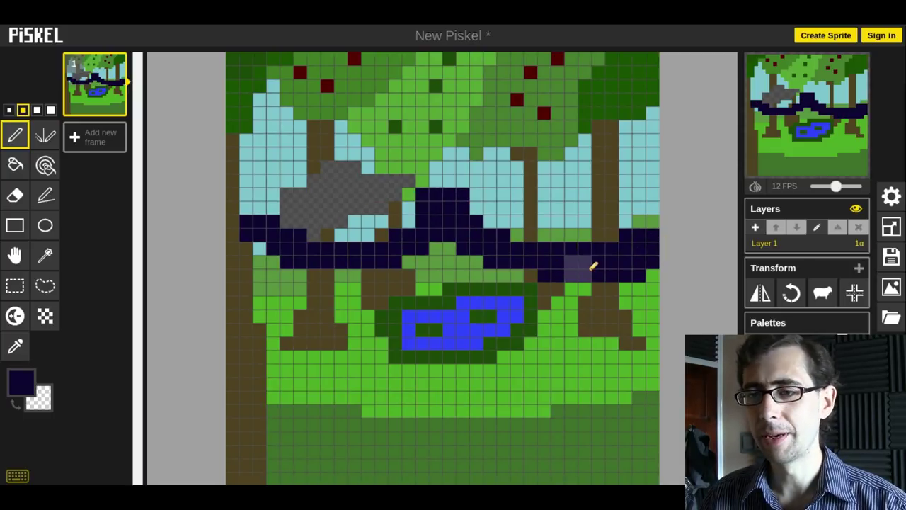
- Recolour the canopy green, dark-green ground, top patches, pond border and all light-blue sky navy
left_click(46, 167)
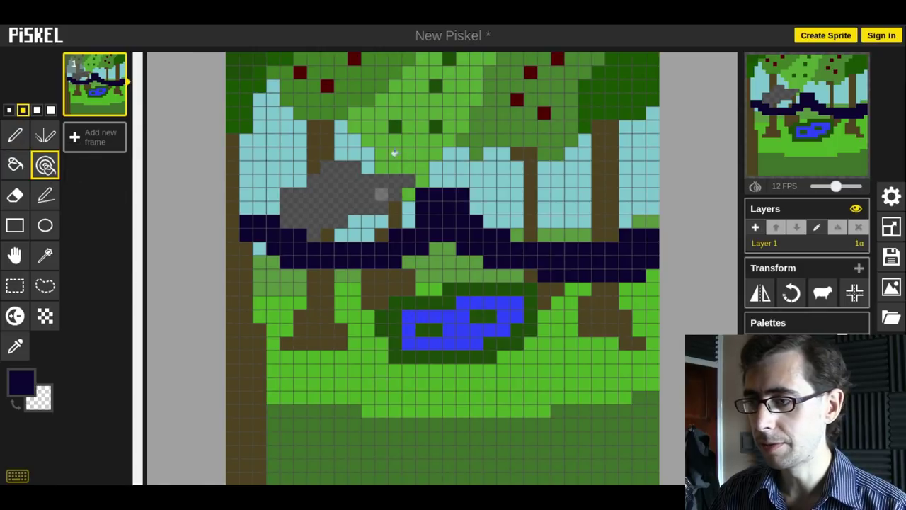
left_click(349, 85)
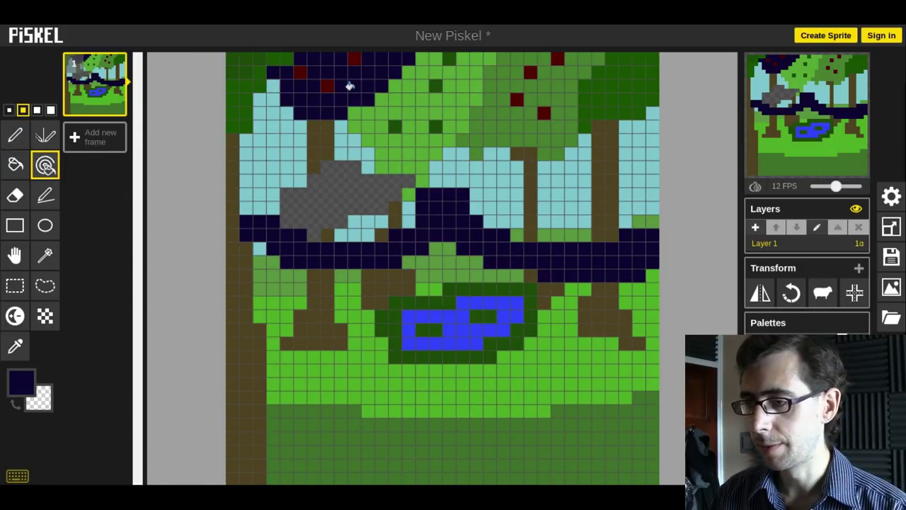
left_click(372, 468)
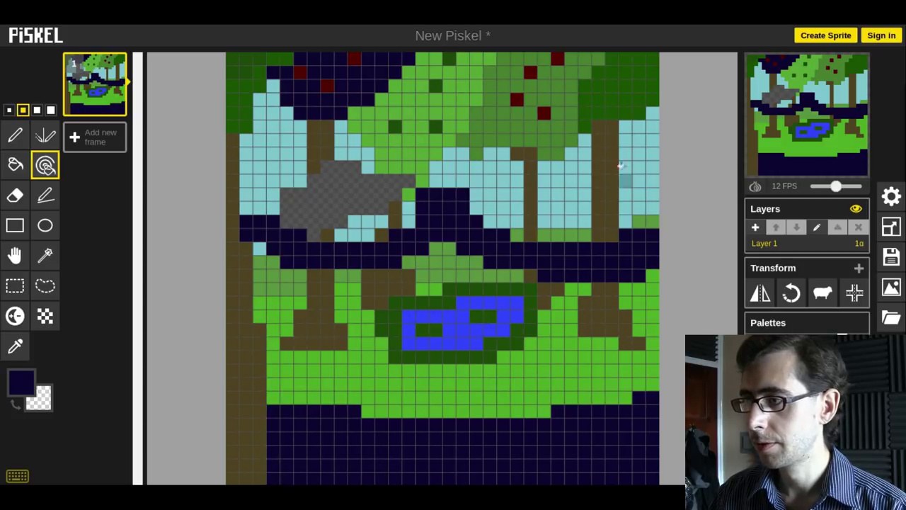
left_click(625, 99)
left_click(246, 58)
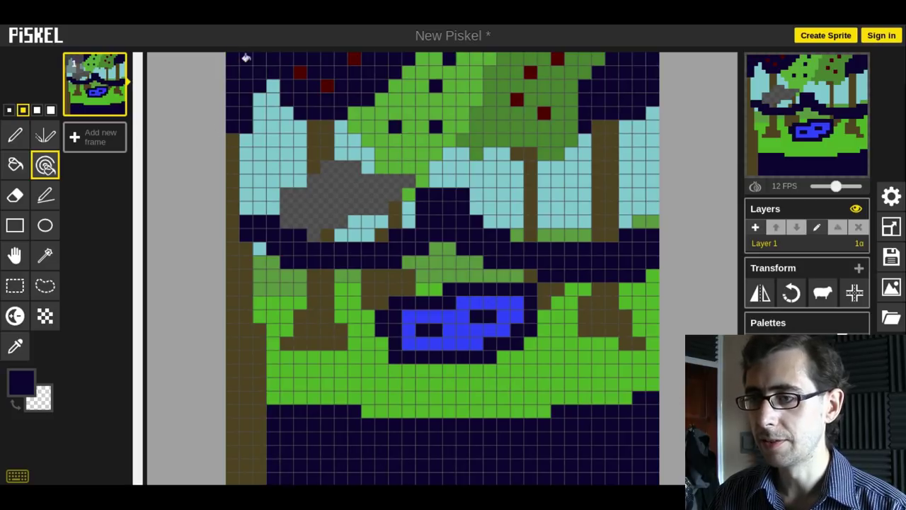
left_click(277, 162)
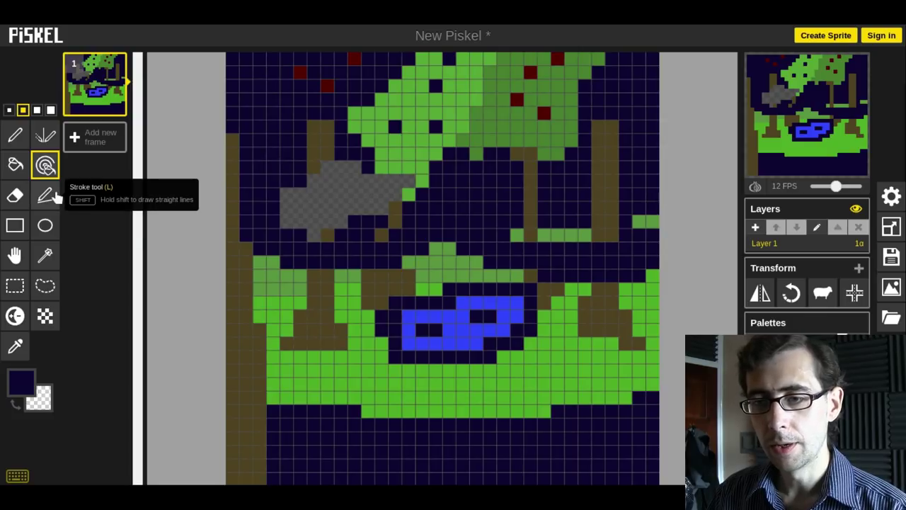
- Switch to the connected-area paint bucket and pick a green from the palette
left_click(16, 166)
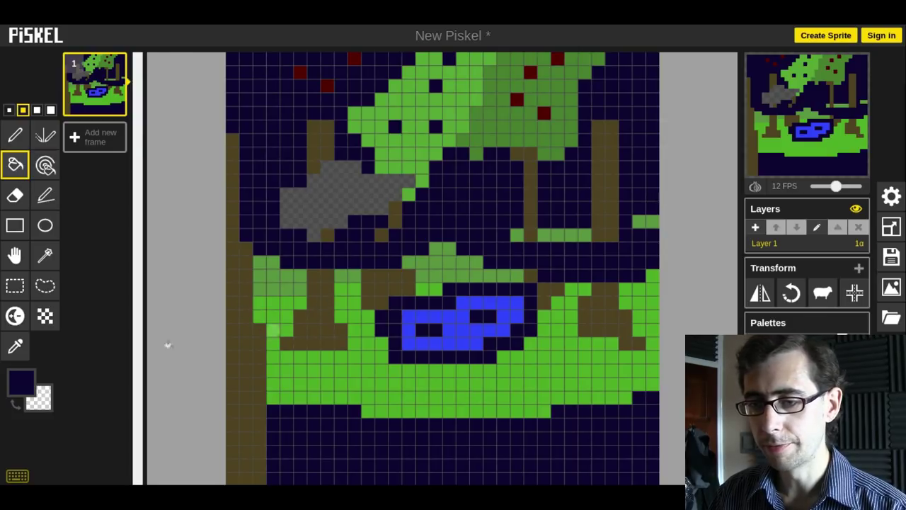
left_click(23, 383)
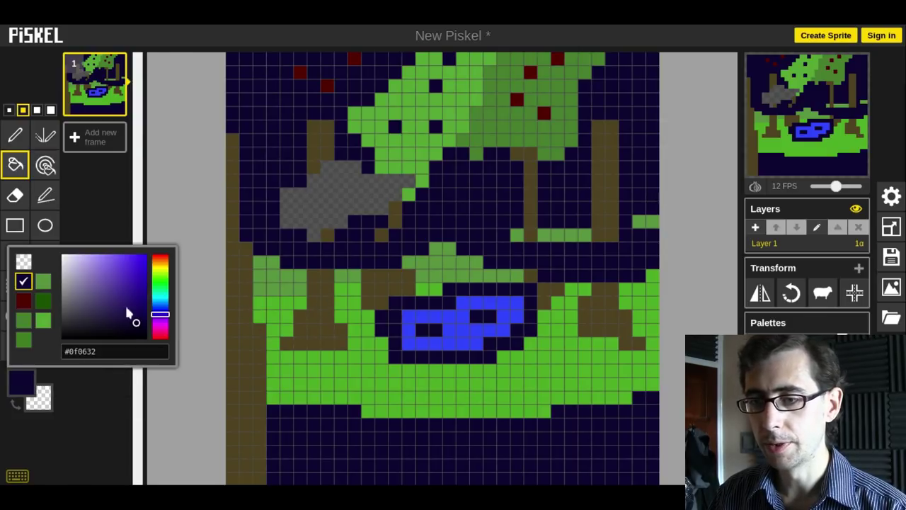
left_click(23, 320)
- Fill the light-green patch at the upper-left of the meadow with the darker green
left_click(272, 271)
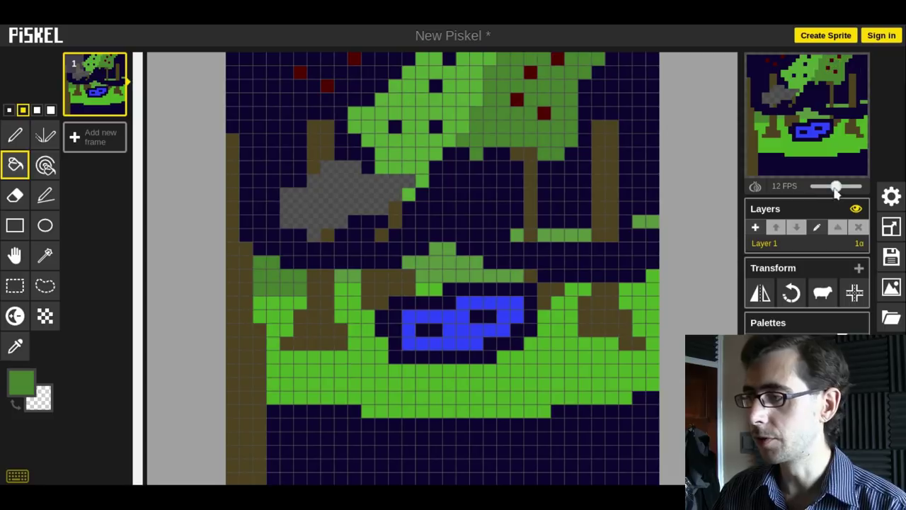
- Nudge the preview FPS slider from 12 down to 11 FPS
mouse_move(837, 187)
left_mouse_down()
mouse_move(819, 186)
mouse_move(836, 188)
left_mouse_up()
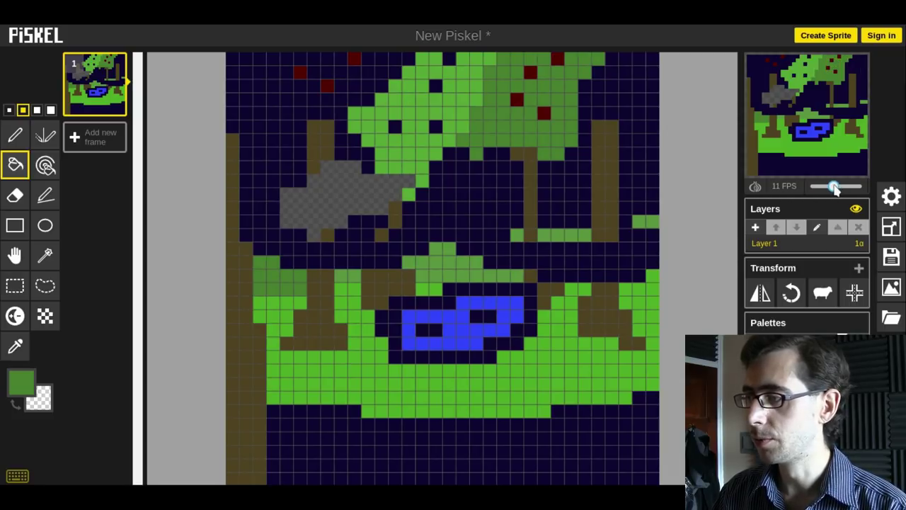